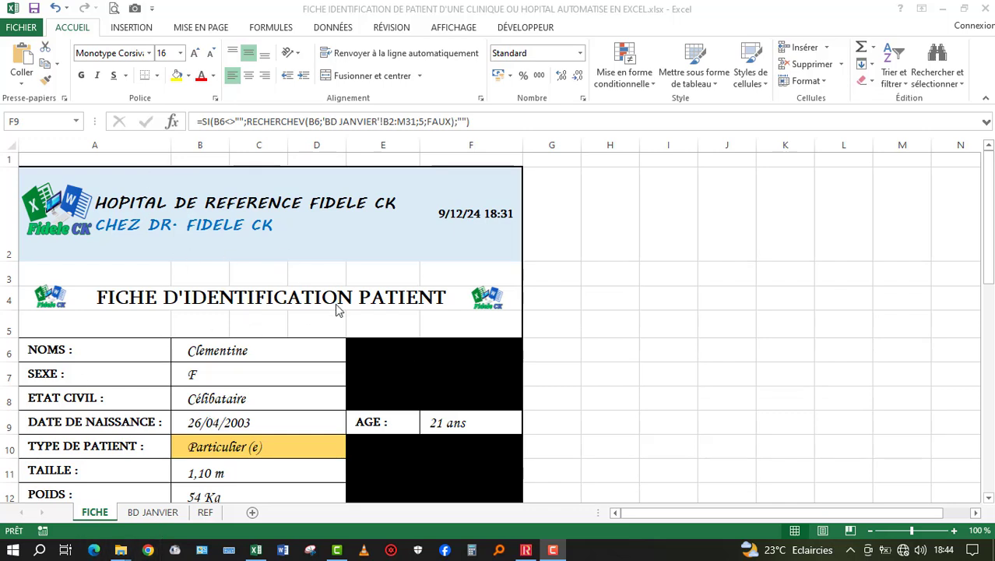
- Examine the patient table on the BD JANVIER sheet and the list of choices for cell M2 under OBSERVATION
left_click(141, 514)
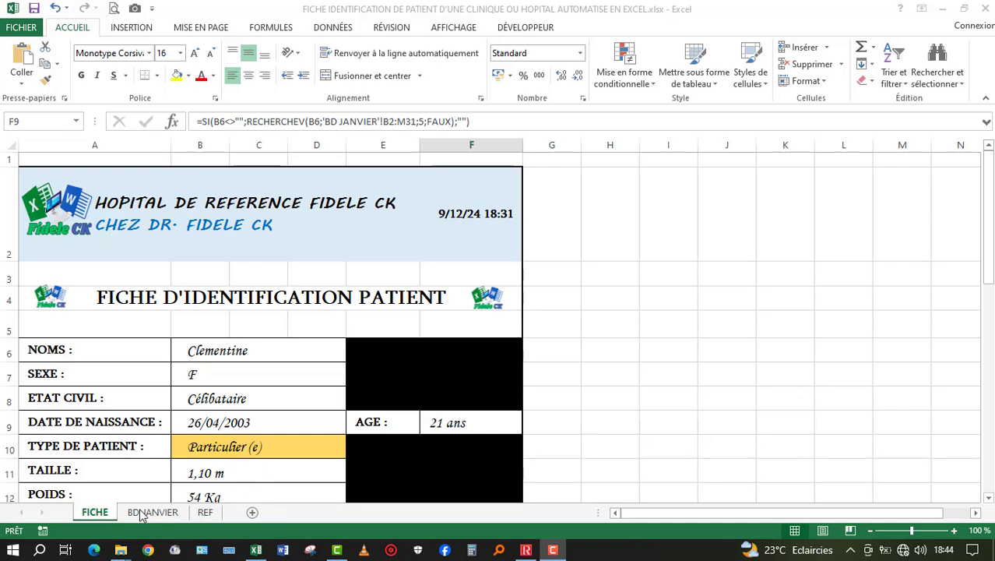
left_click(142, 515)
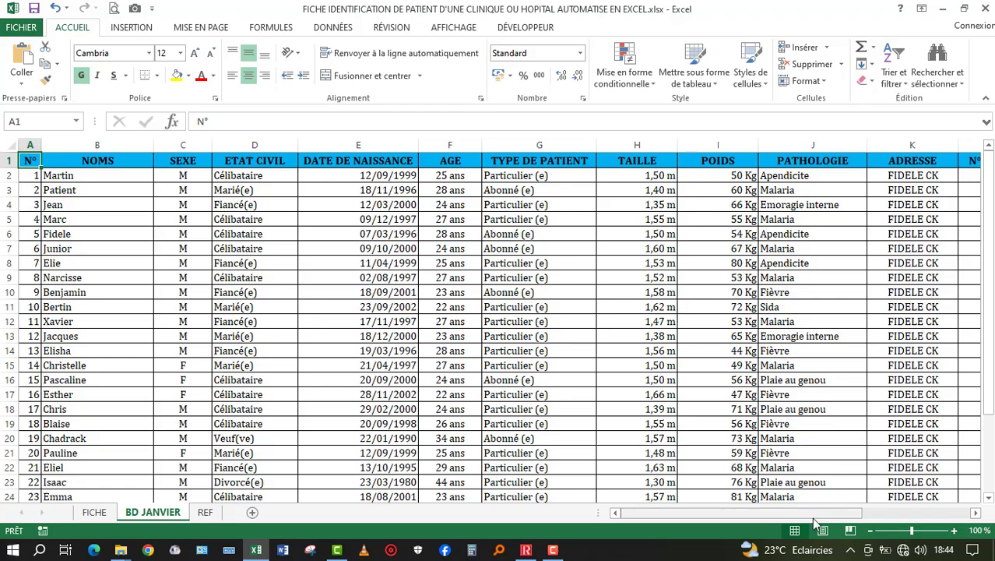
left_click_drag(815, 514, 922, 514)
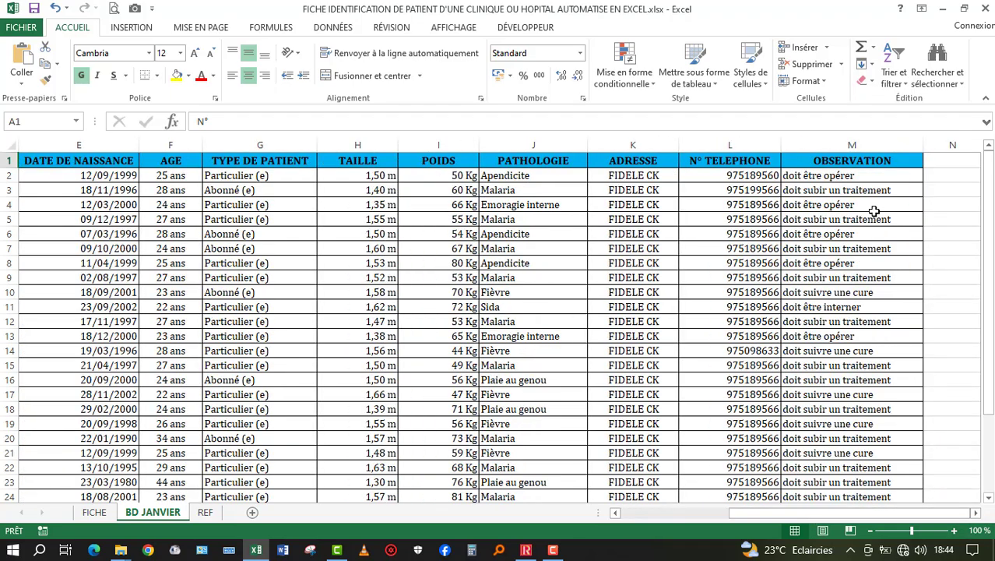
left_click(886, 175)
left_click(929, 180)
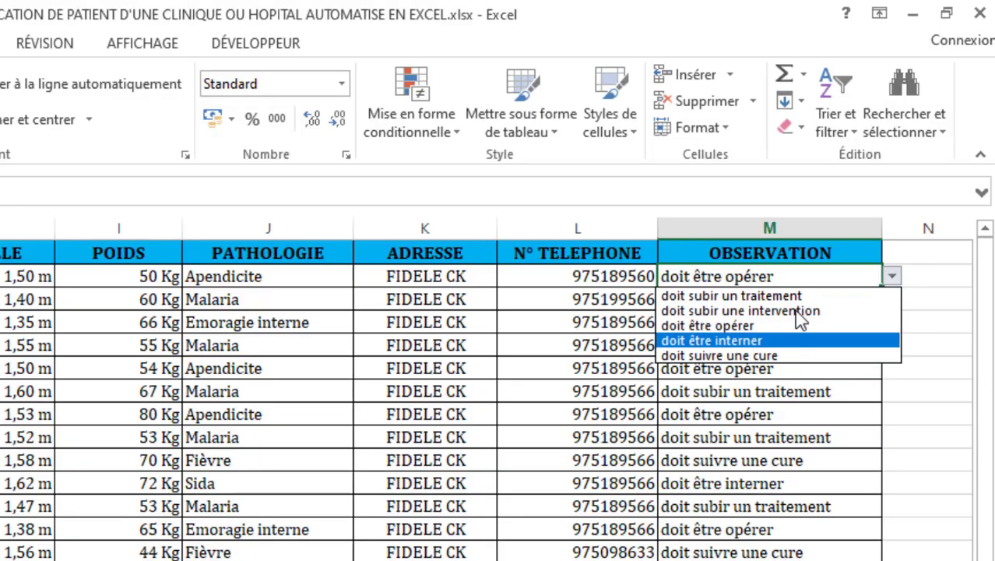
key("Escape")
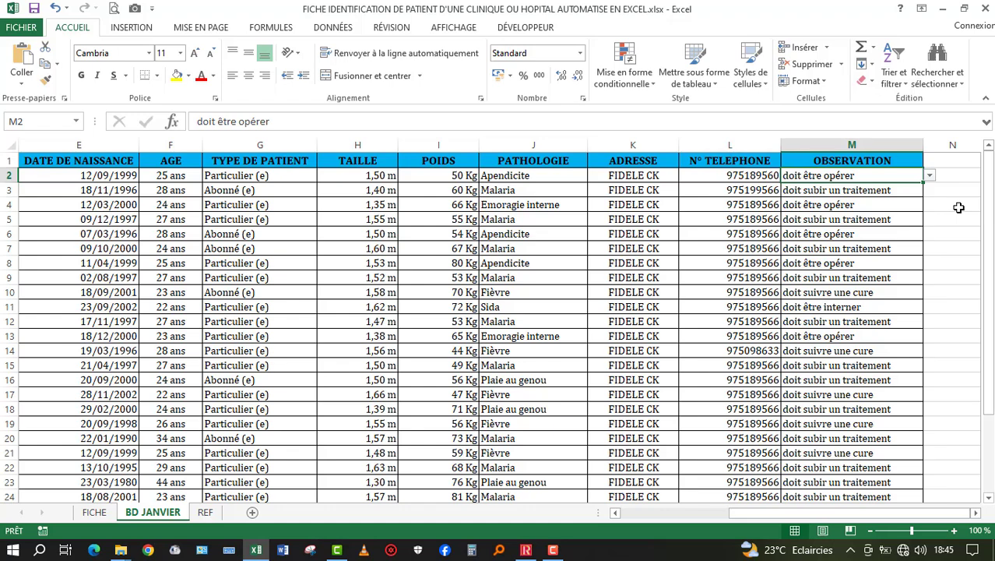
left_click(931, 177)
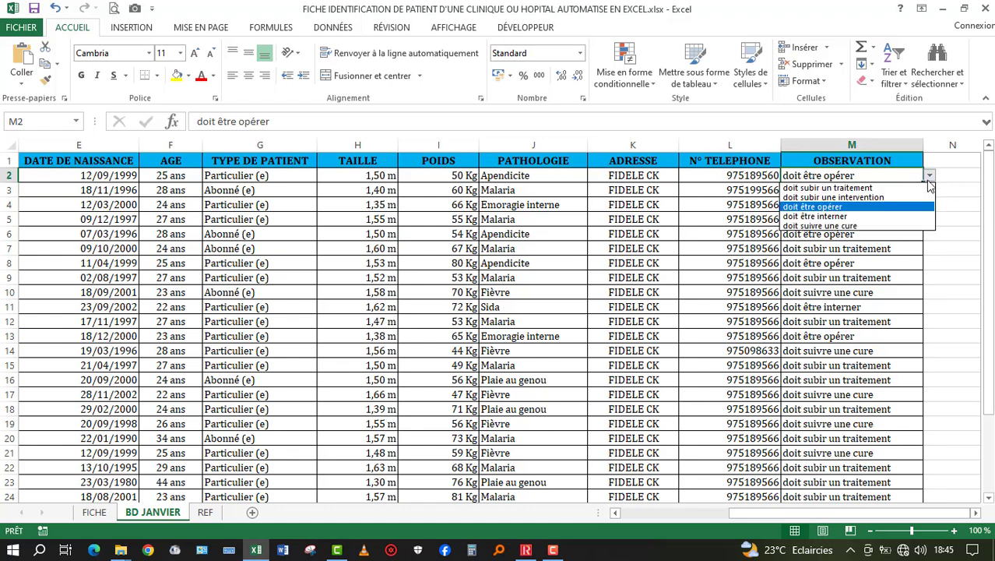
key("Escape")
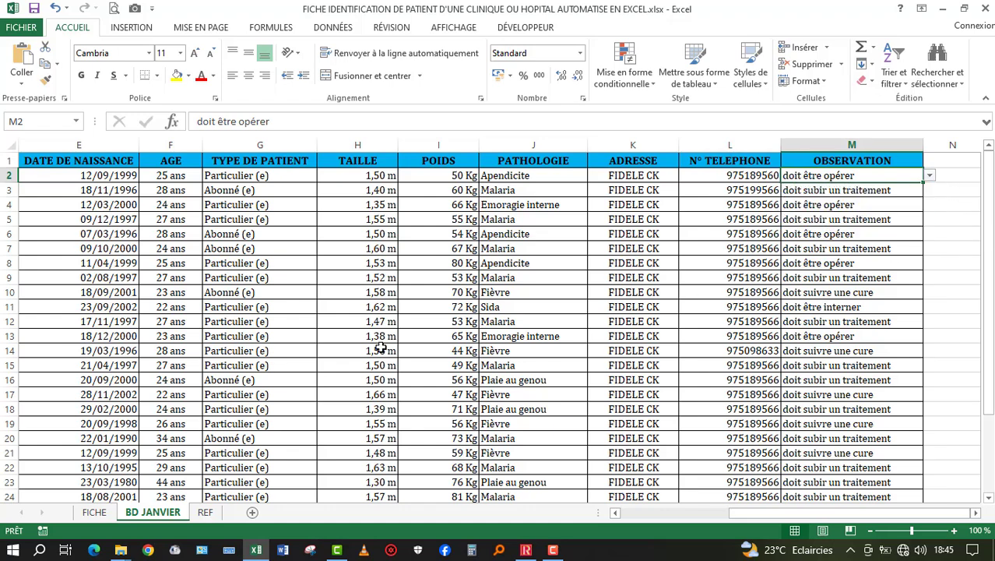
- Review the source lists on the REF sheet, including the observation entries in I1:I5
left_click(206, 512)
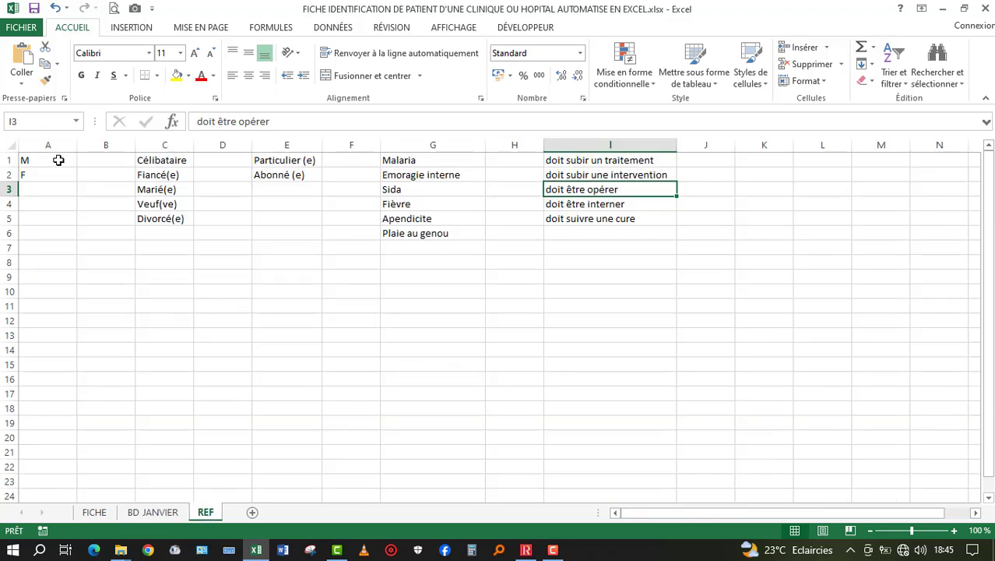
left_click_drag(58, 160, 624, 231)
left_click(312, 232)
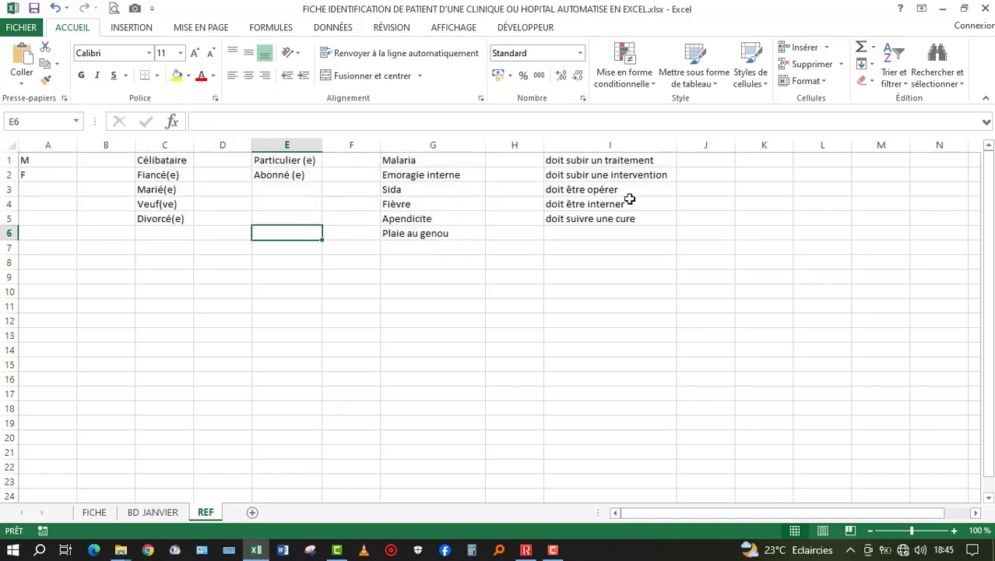
left_click(598, 162)
left_click_drag(598, 166, 651, 215)
left_click(727, 204)
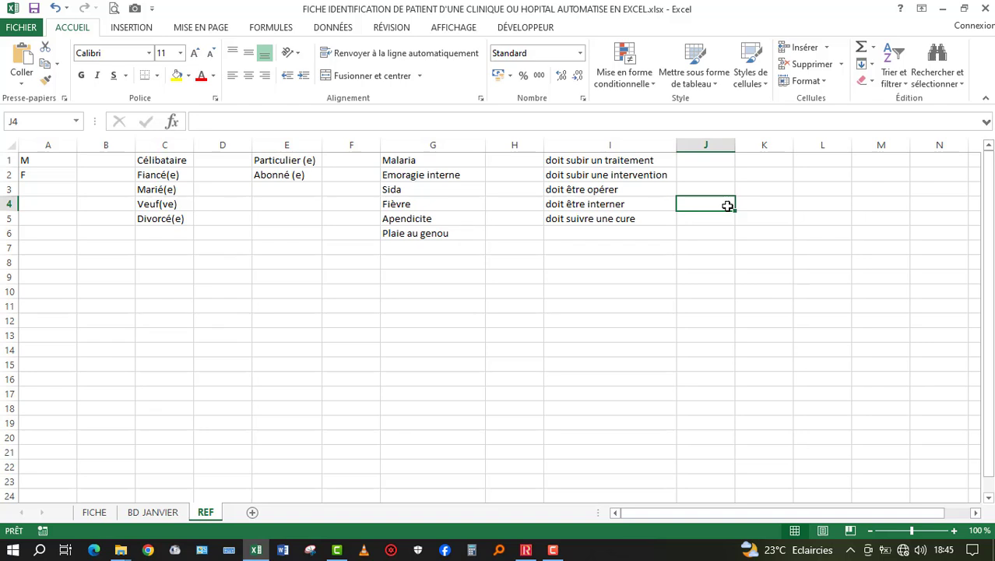
- Add the observation "doit prendre des produits" in cell I6, directly below the existing list
left_click(573, 232)
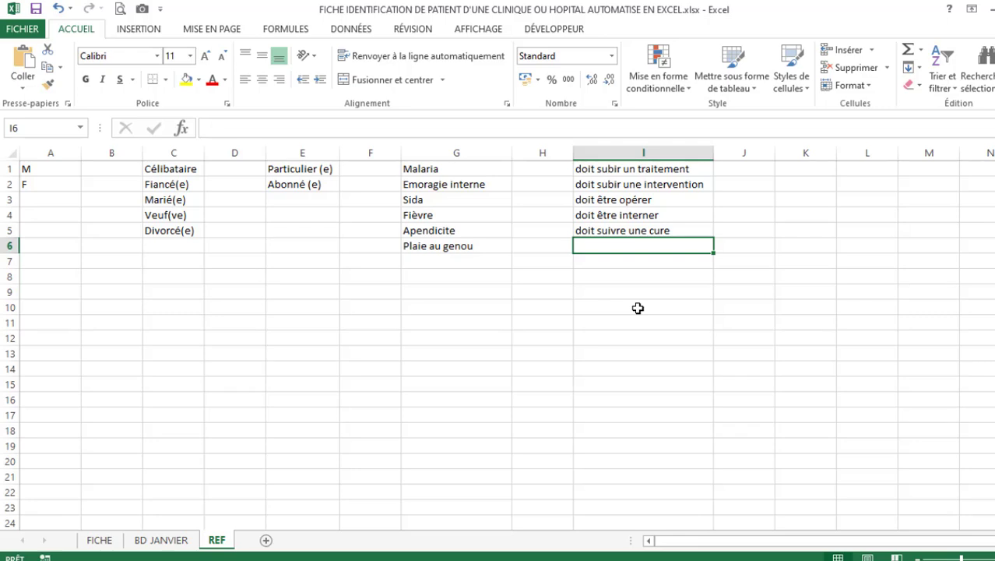
type("doi")
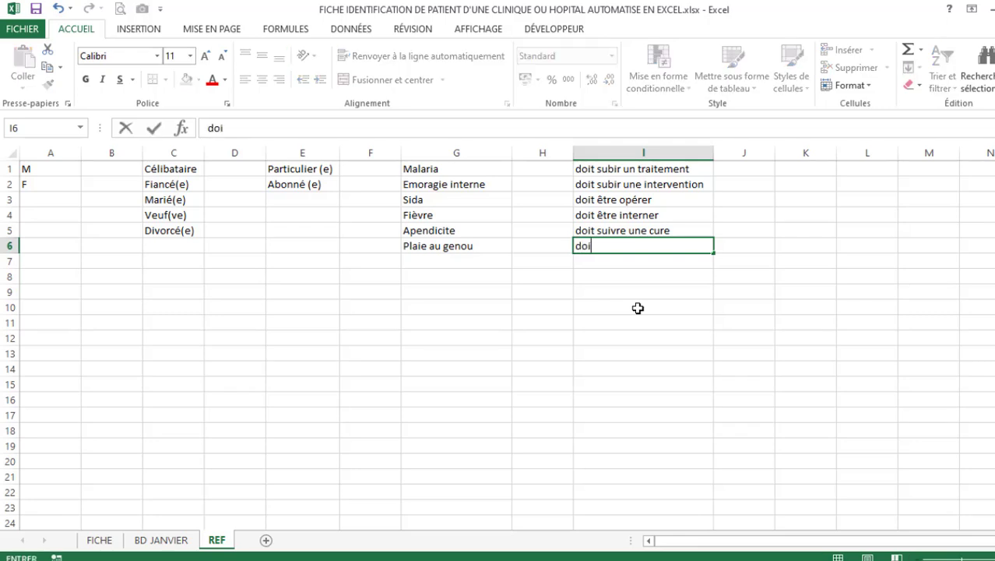
type("t prendre des prod")
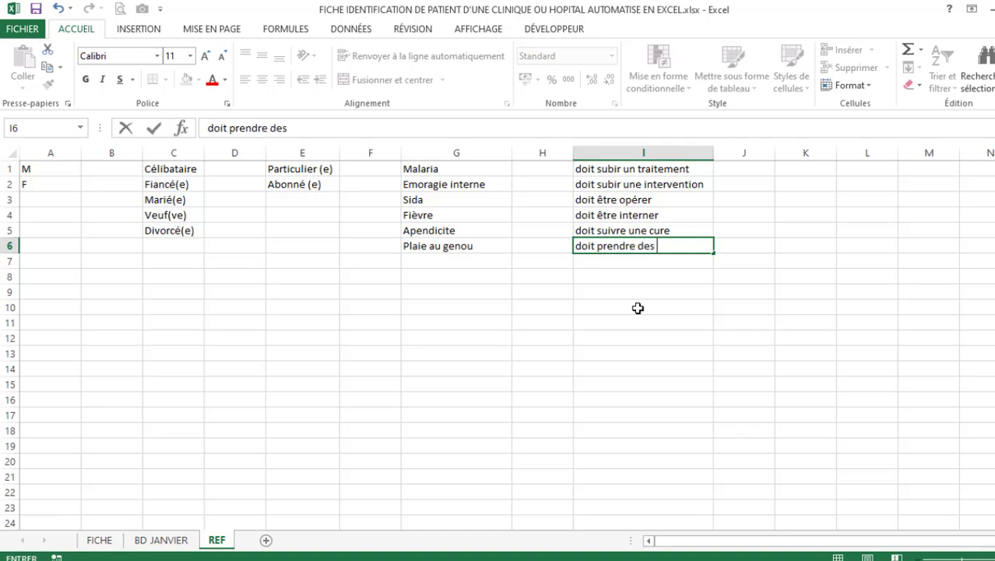
type("uits")
key("Return")
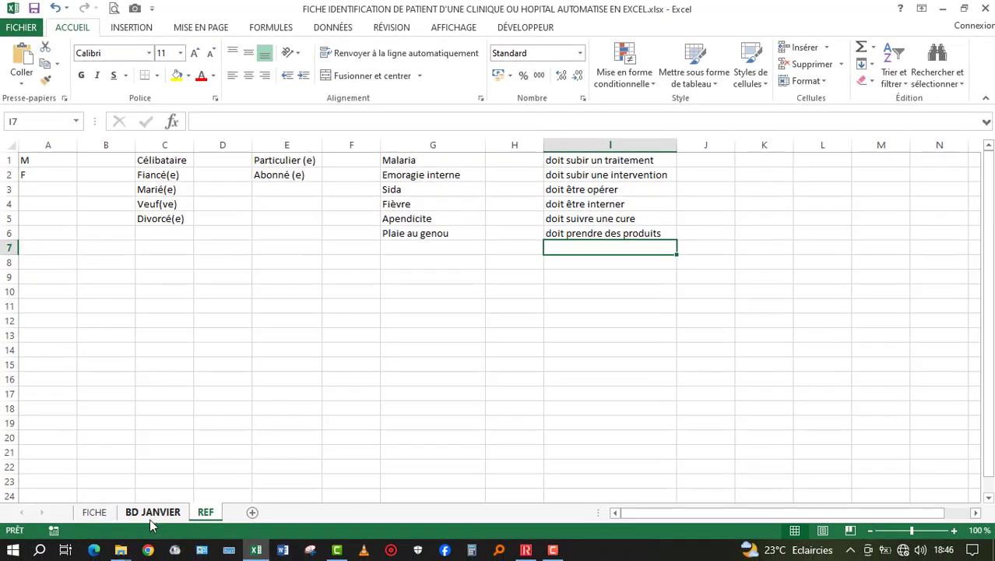
- Check the drop-down choices of OBSERVATION cell M2 on the BD JANVIER sheet for the added entry
left_click(152, 512)
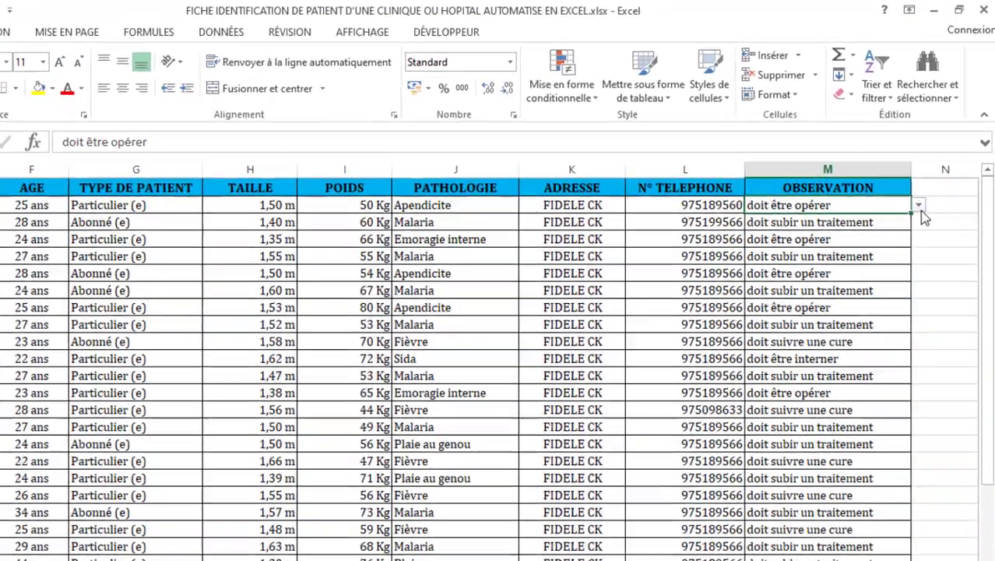
left_click(920, 206)
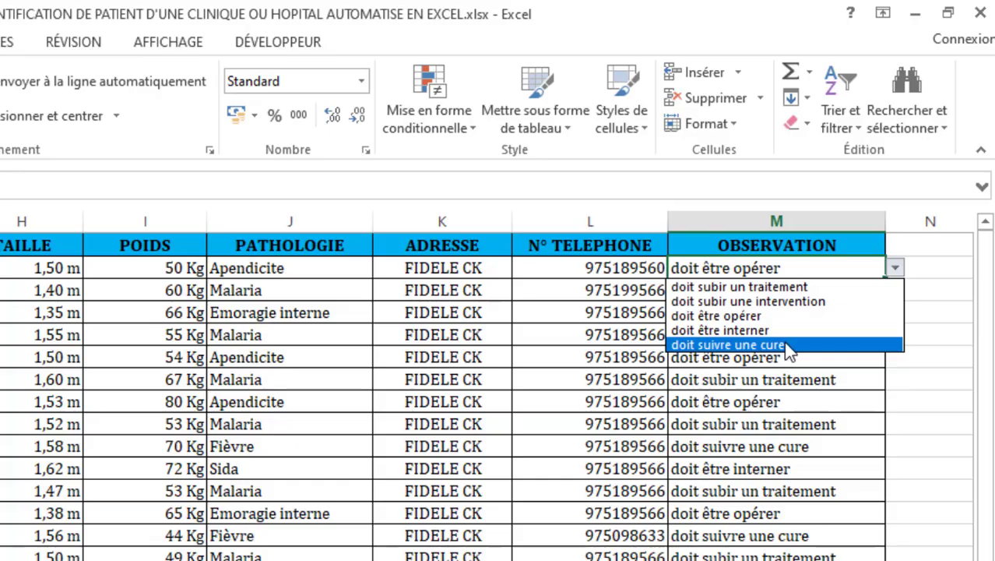
left_click(936, 316)
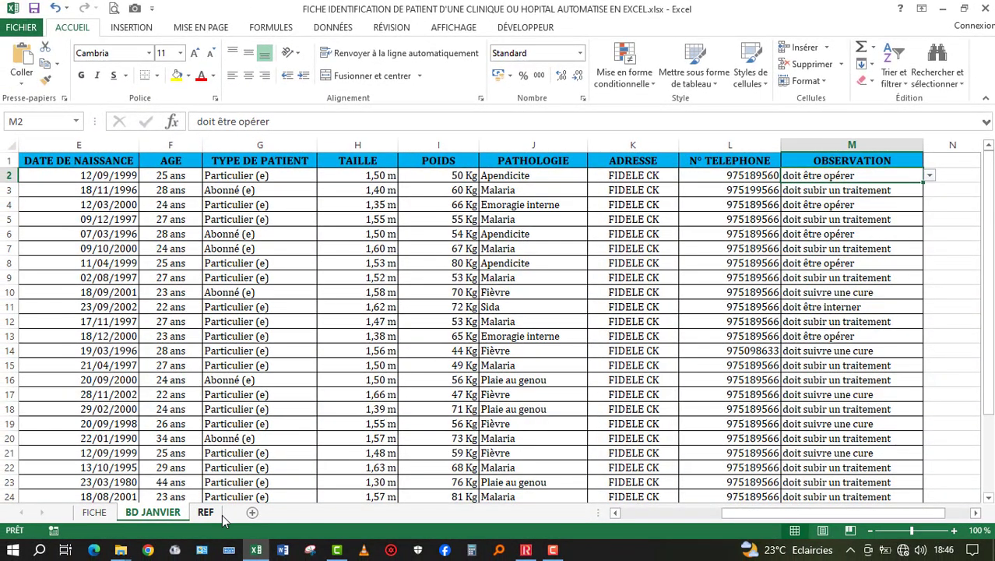
- Clear the entry "doit prendre des produits" from cell I6 on the REF sheet
left_click(206, 513)
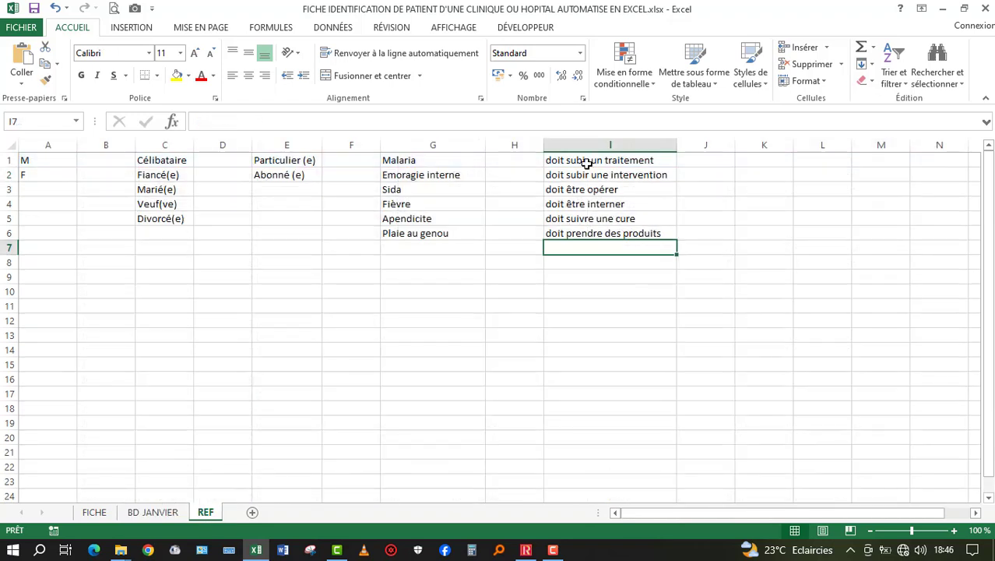
left_click_drag(581, 160, 582, 227)
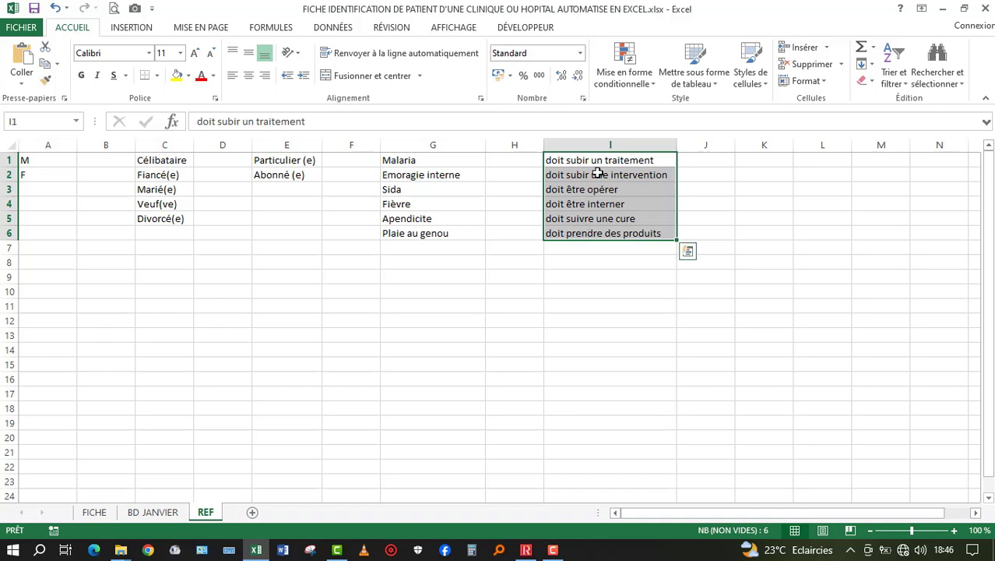
left_click_drag(590, 162, 590, 213)
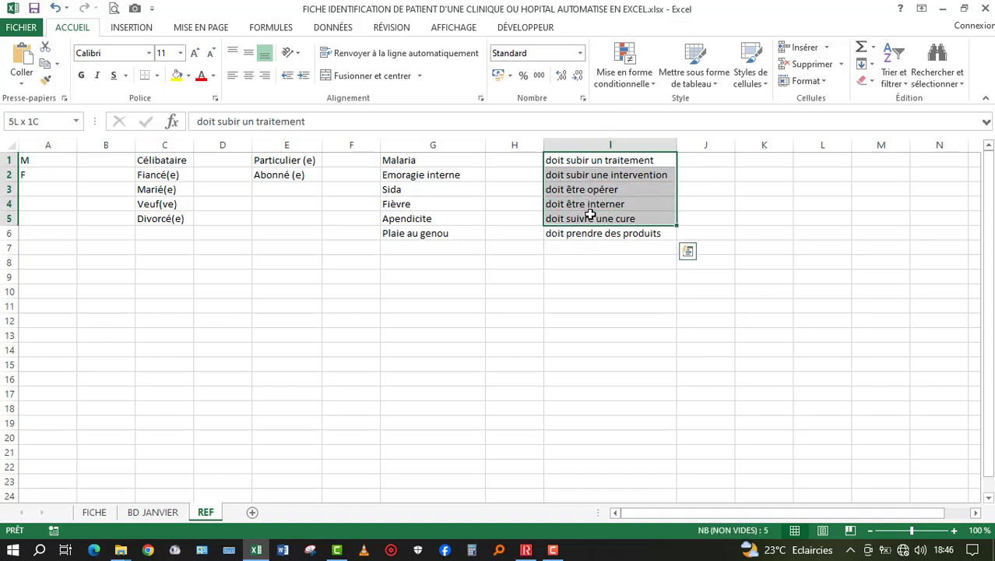
left_click(580, 235)
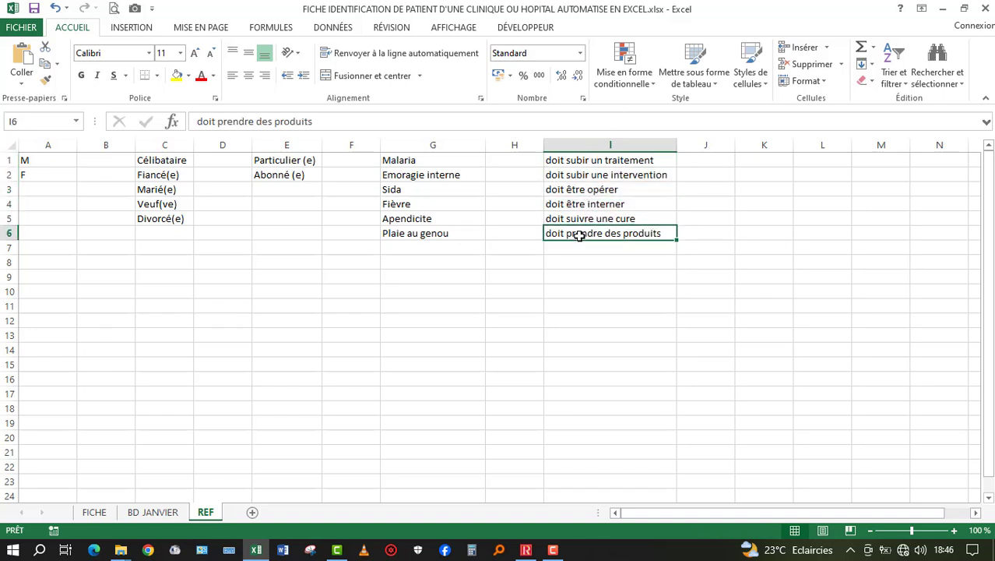
key("Delete")
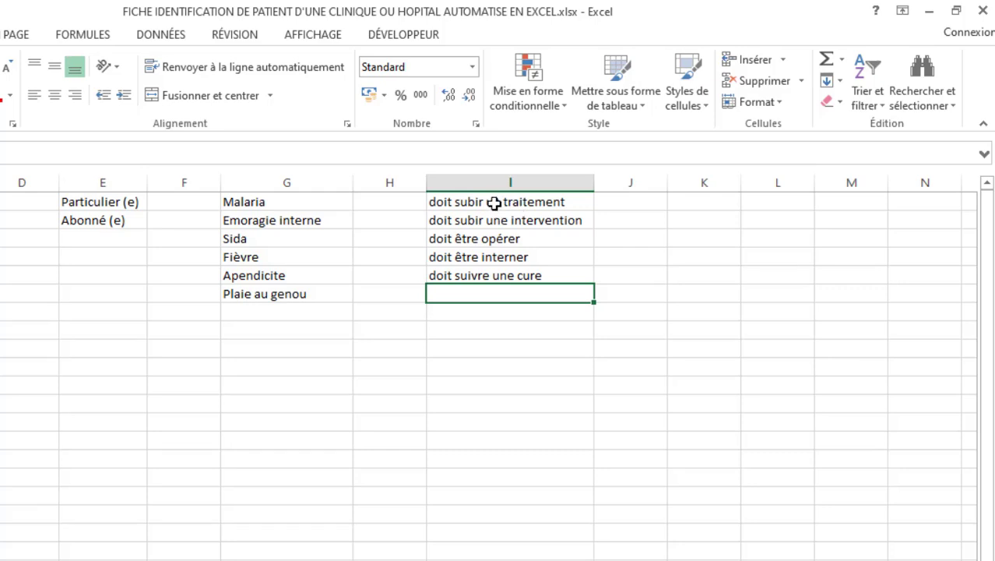
- Insert a blank cell at I3, inside the observation list, shifting the cells from "doit être opérer" down
left_click_drag(494, 202, 477, 278)
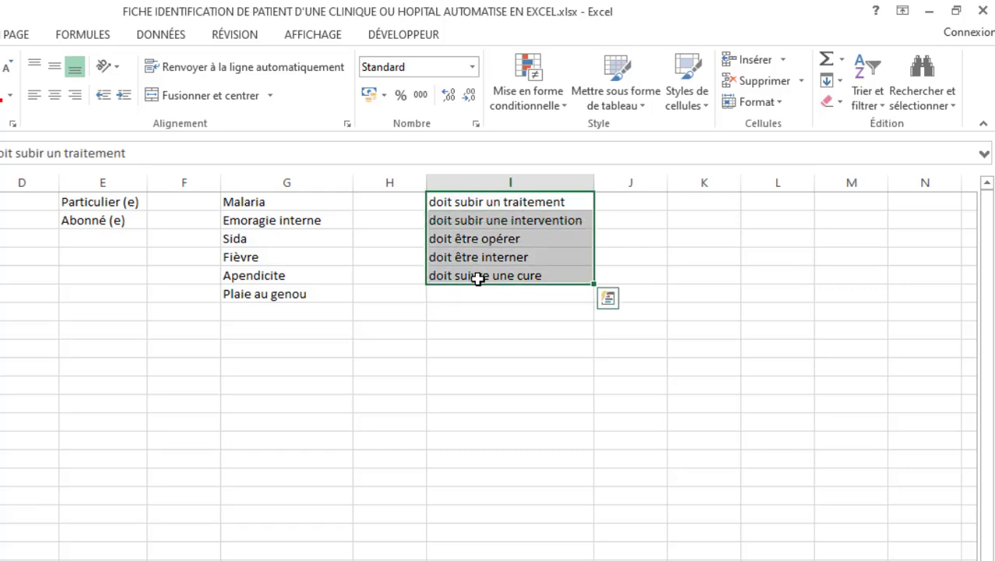
left_click(441, 235)
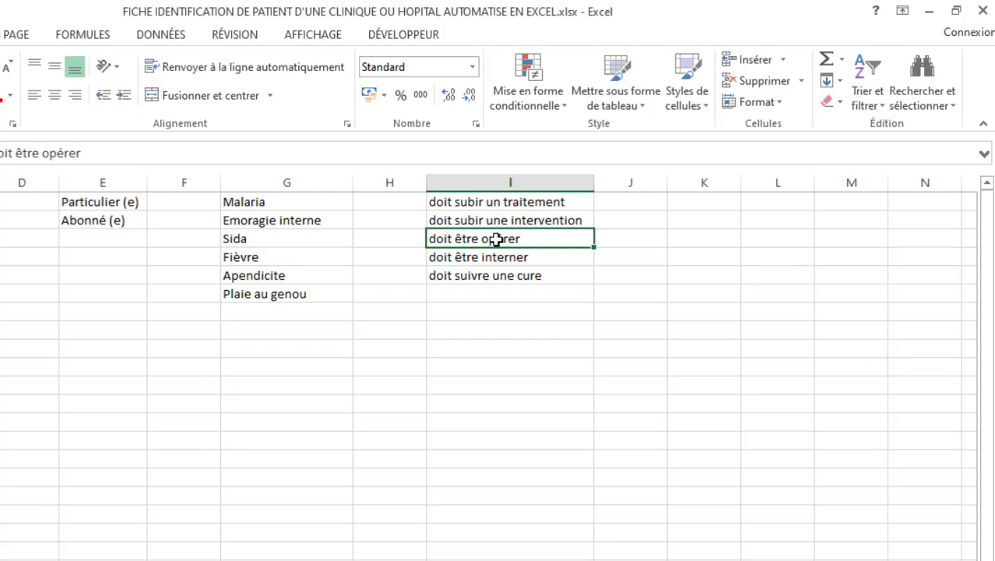
right_click(496, 239)
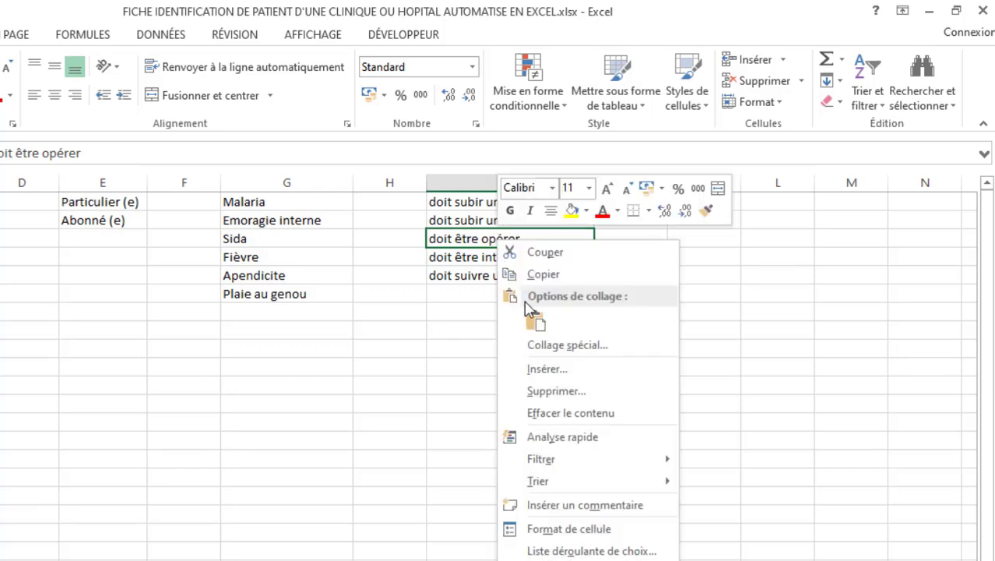
left_click(560, 372)
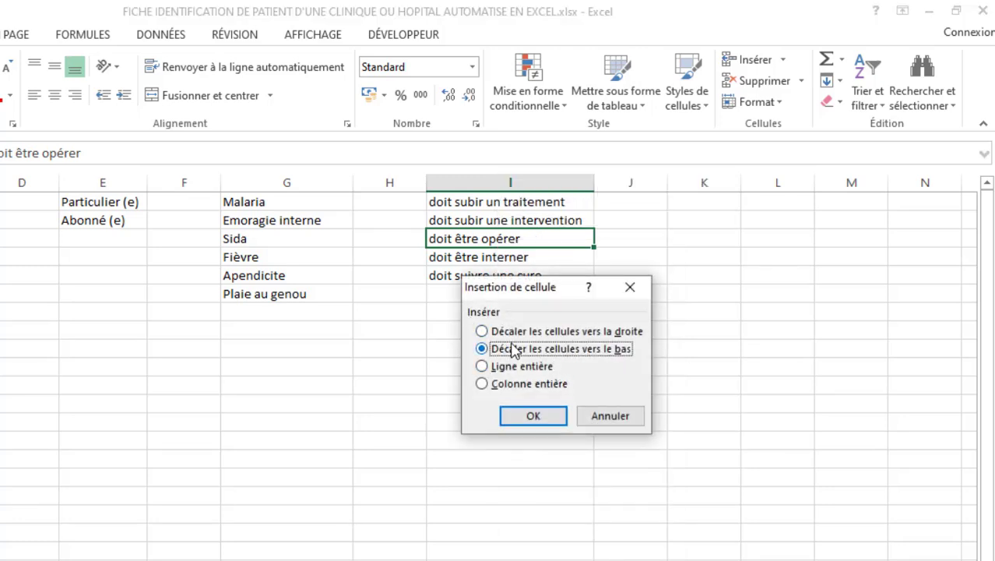
left_click(530, 415)
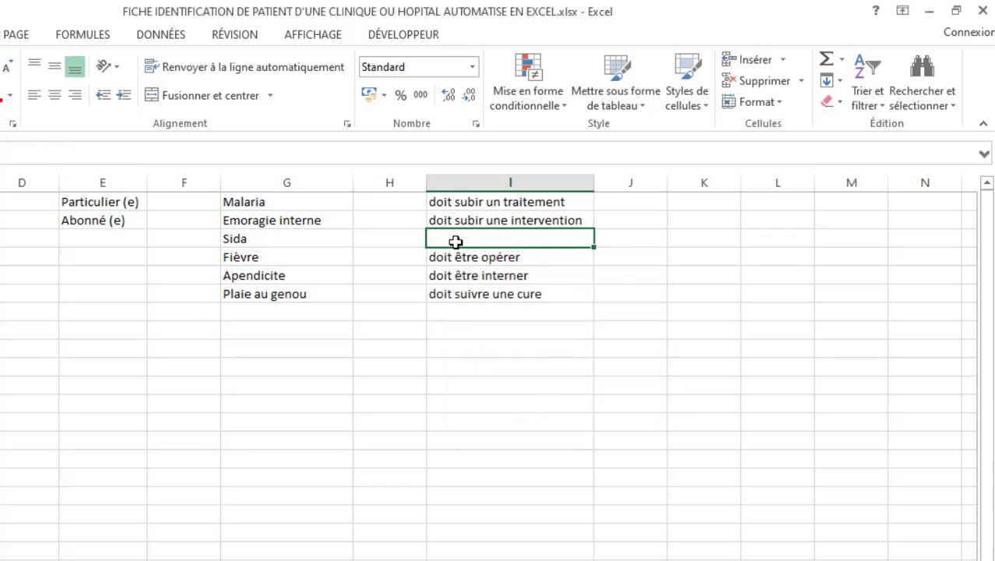
- Enter "doit prendre des produits" in the blank cell I3 of the observation list
type("doit")
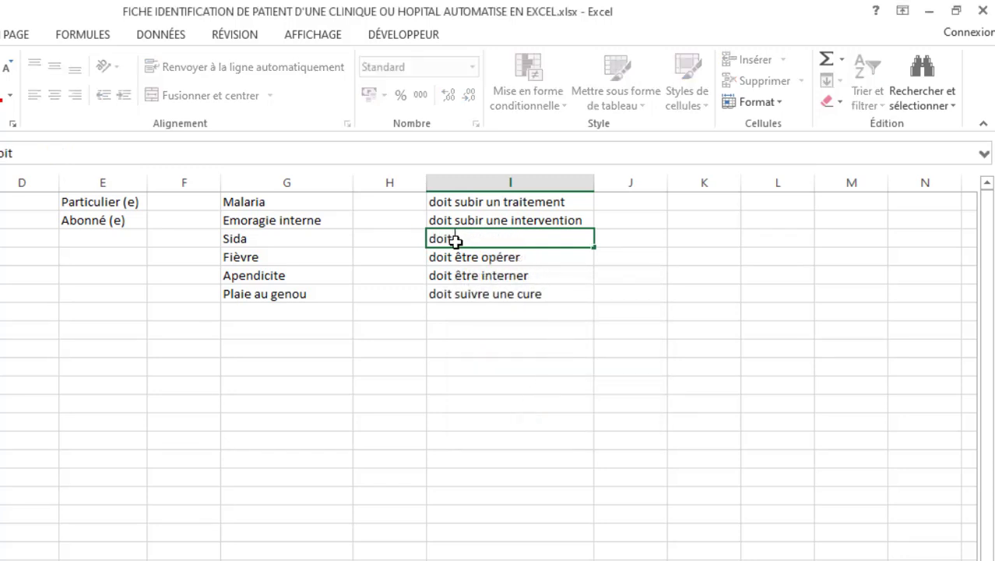
type(" prendre des pr")
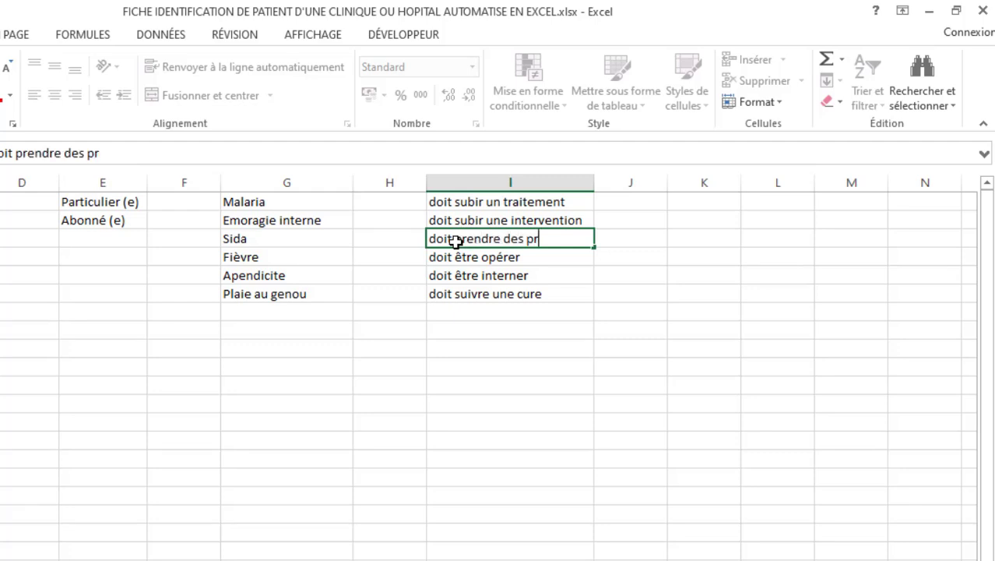
type("oduits")
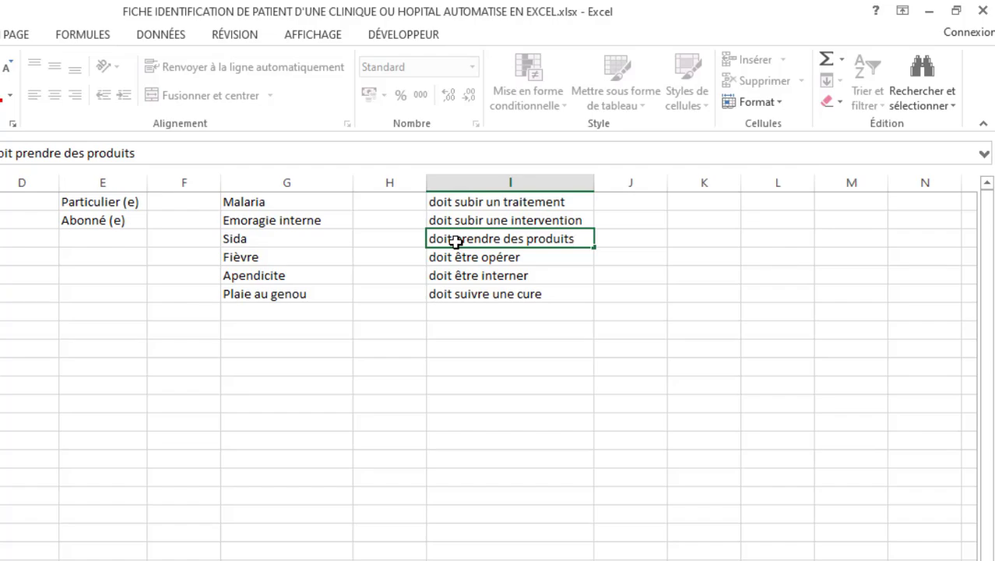
key("Return")
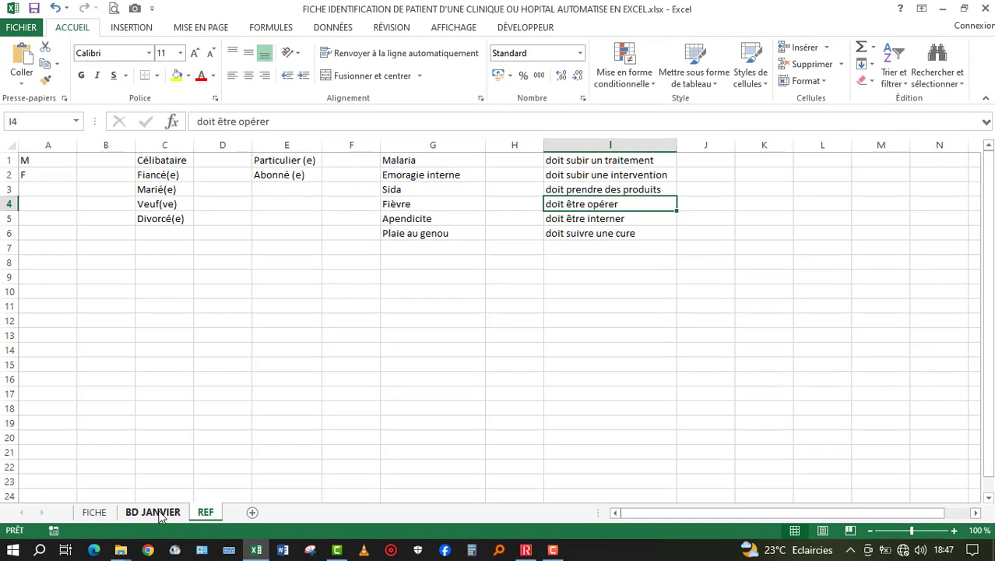
- Check the drop-down choices of OBSERVATION cell M4 on the BD JANVIER sheet for the inserted entry
left_click(153, 512)
left_click(883, 206)
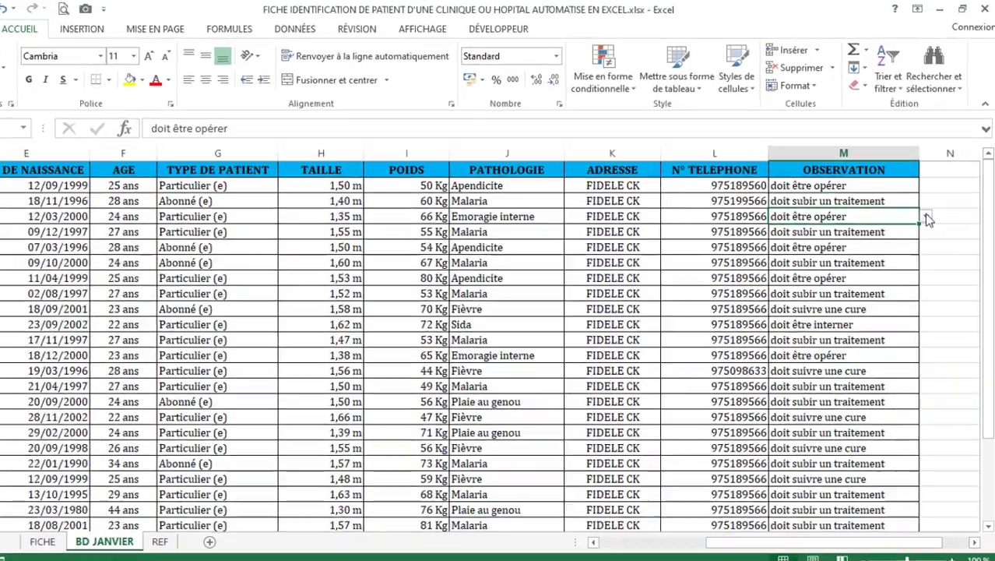
left_click(930, 205)
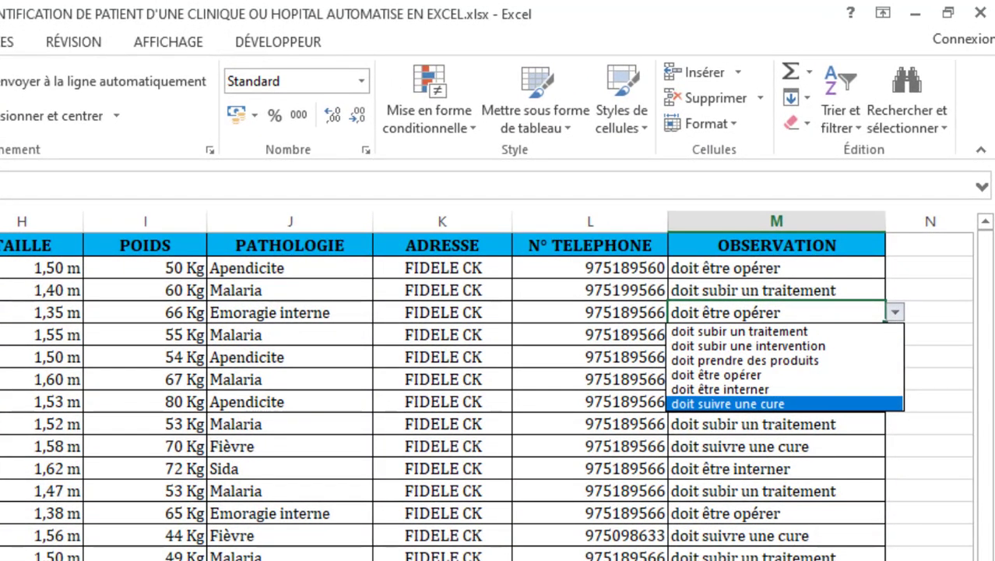
key("Escape")
scroll(777, 313, "up", 2)
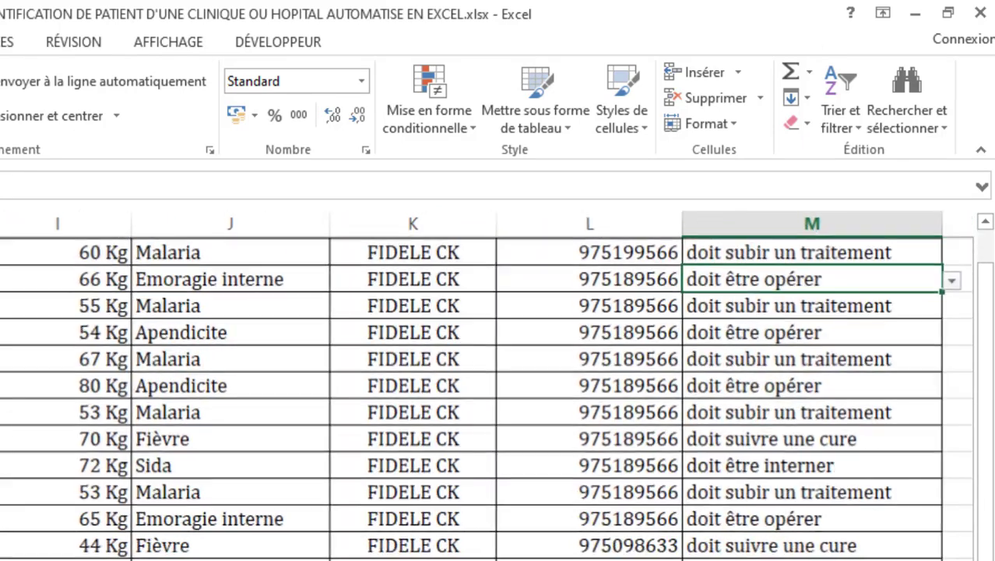
scroll(487, 385, "right", 1)
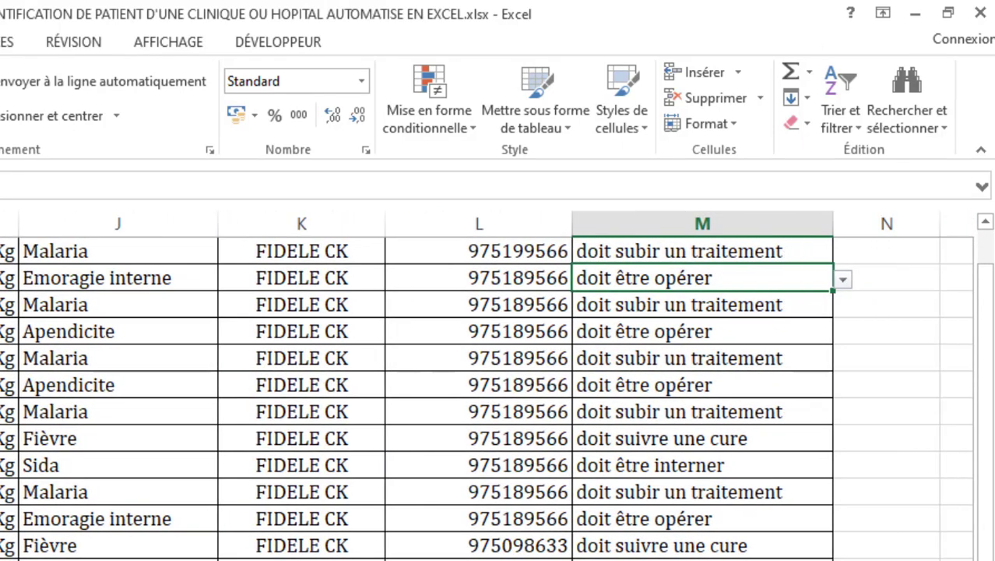